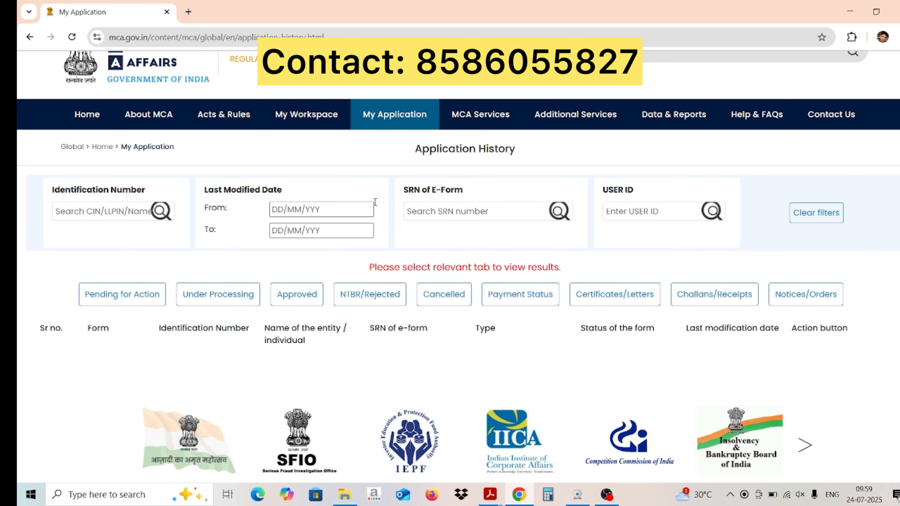
Open Form CHG-1 from MCA Services > Company e-Filing > Charge Management
{"action": "mouse_move", "coordinate": [474, 114]}
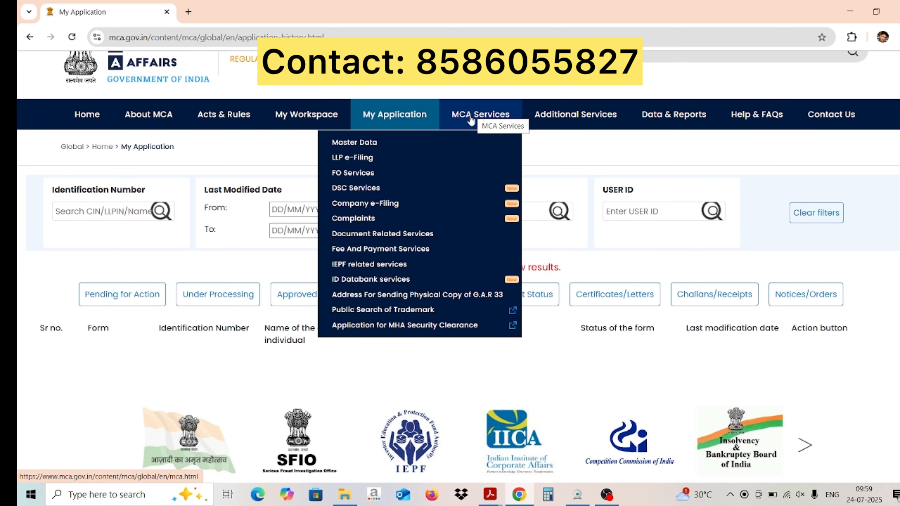
{"action": "mouse_move", "coordinate": [441, 196]}
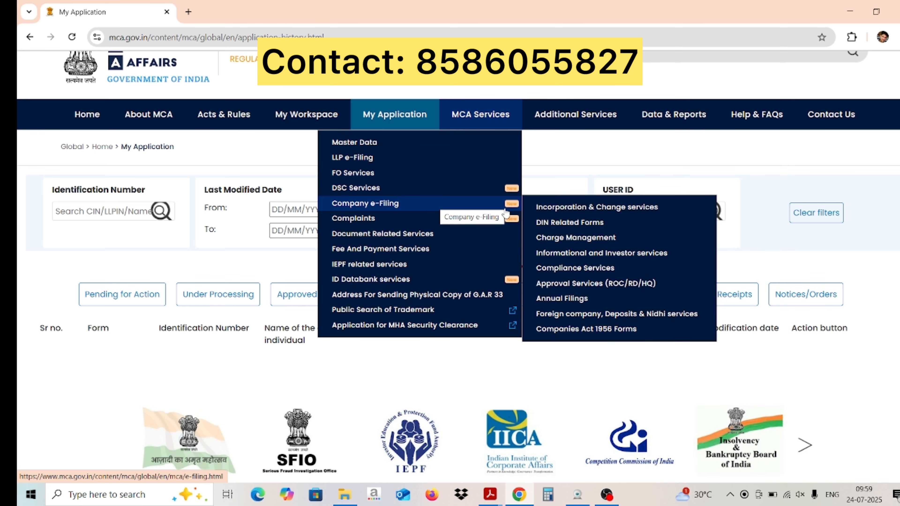
{"action": "mouse_move", "coordinate": [572, 217]}
{"action": "mouse_move", "coordinate": [589, 239]}
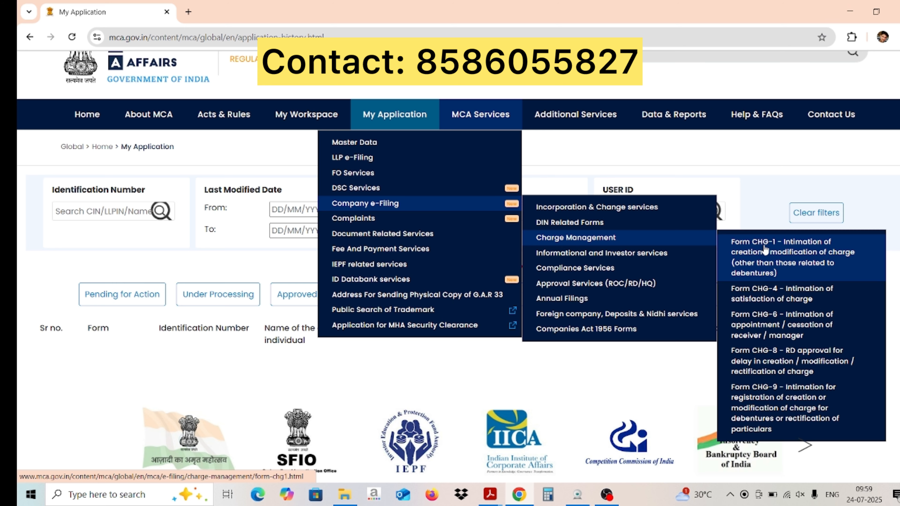
{"action": "left_click", "coordinate": [773, 260]}
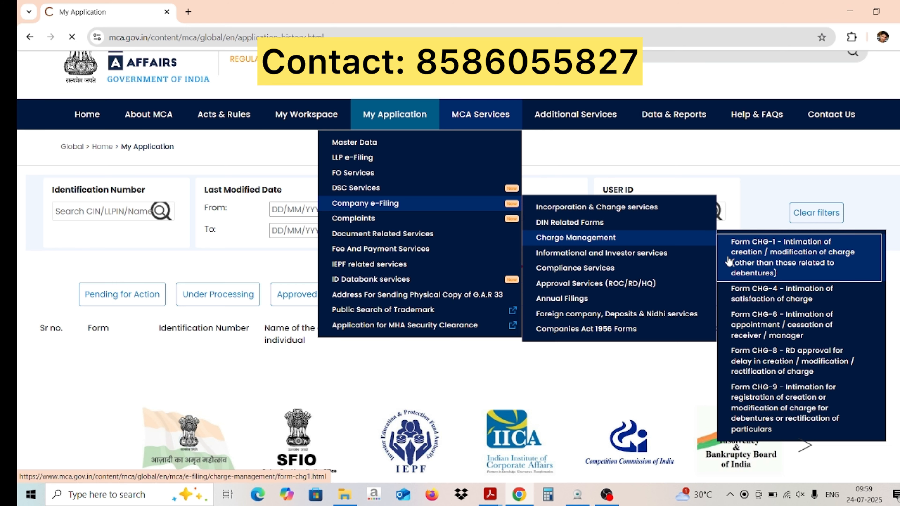
{"action": "scroll", "coordinate": [317, 279], "scroll_direction": "down", "scroll_amount": 6}
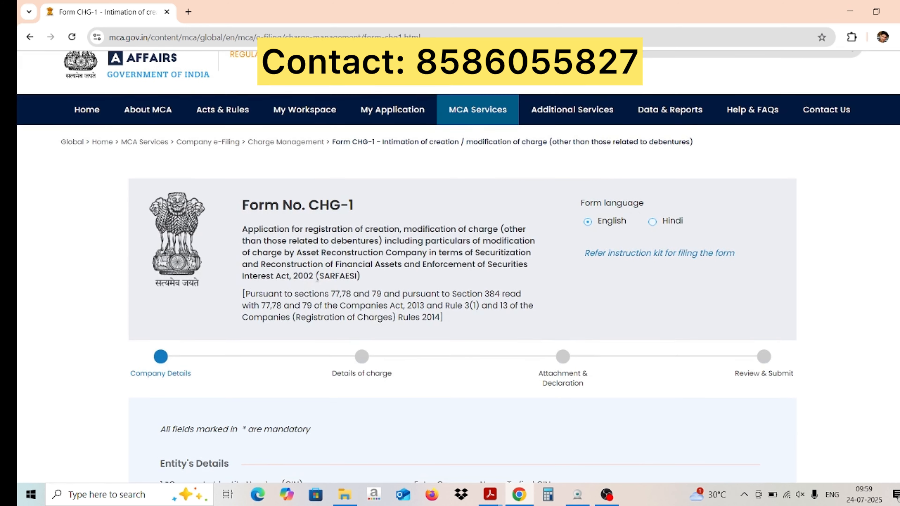
Paste the company's CIN into field 1 so its details auto-fill
{"action": "scroll", "coordinate": [318, 283], "scroll_direction": "down", "scroll_amount": 5}
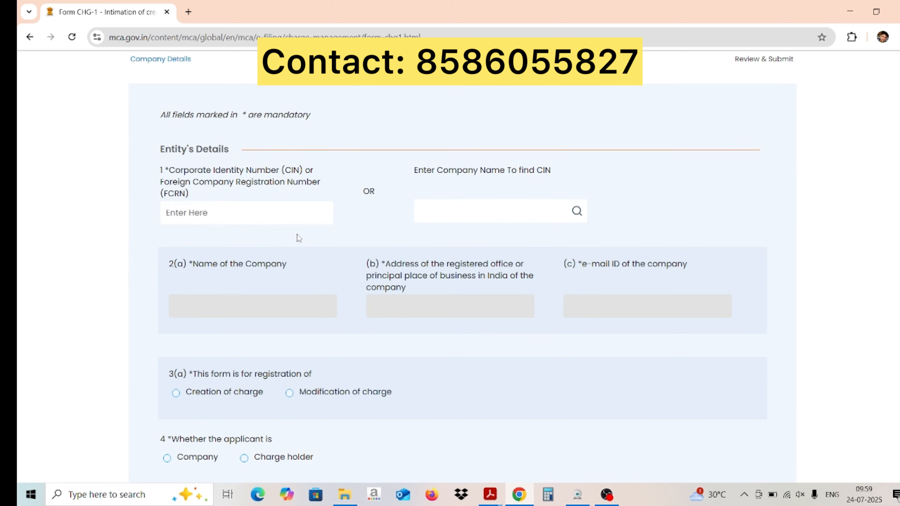
{"action": "left_click", "coordinate": [288, 219]}
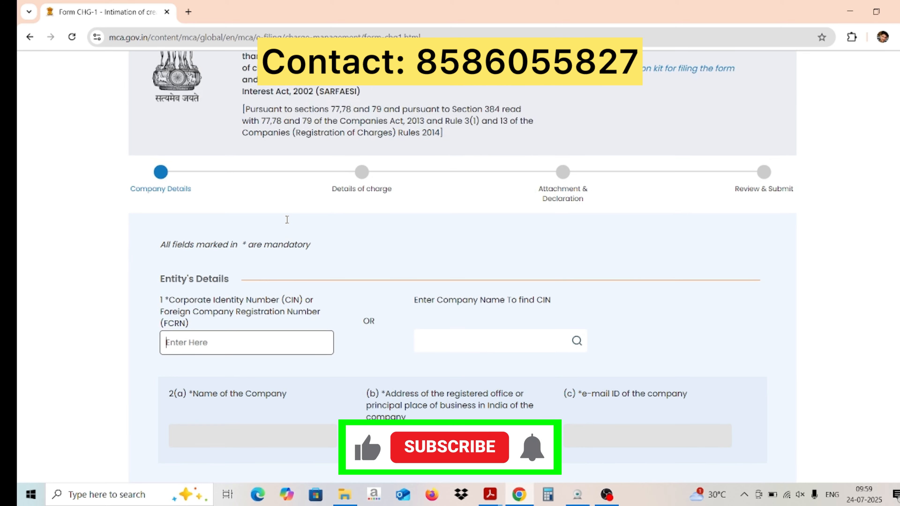
{"action": "scroll", "coordinate": [287, 219], "scroll_direction": "down", "scroll_amount": 1}
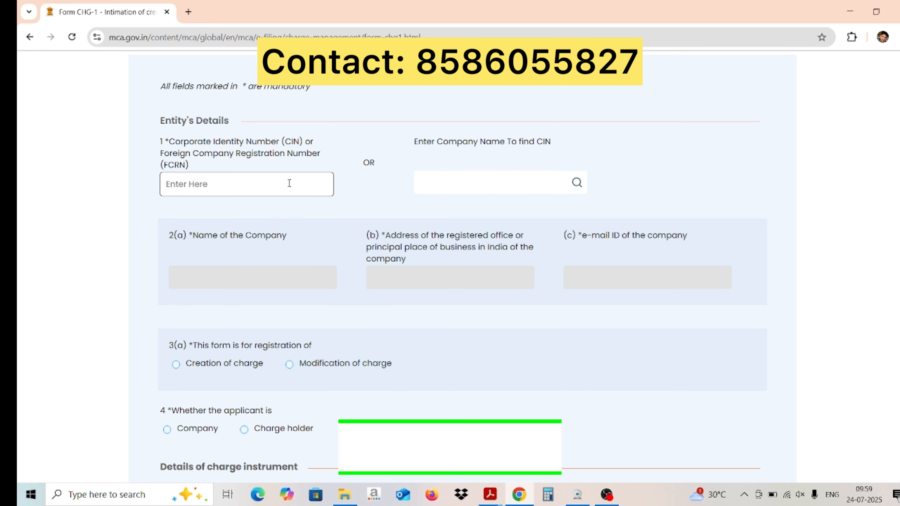
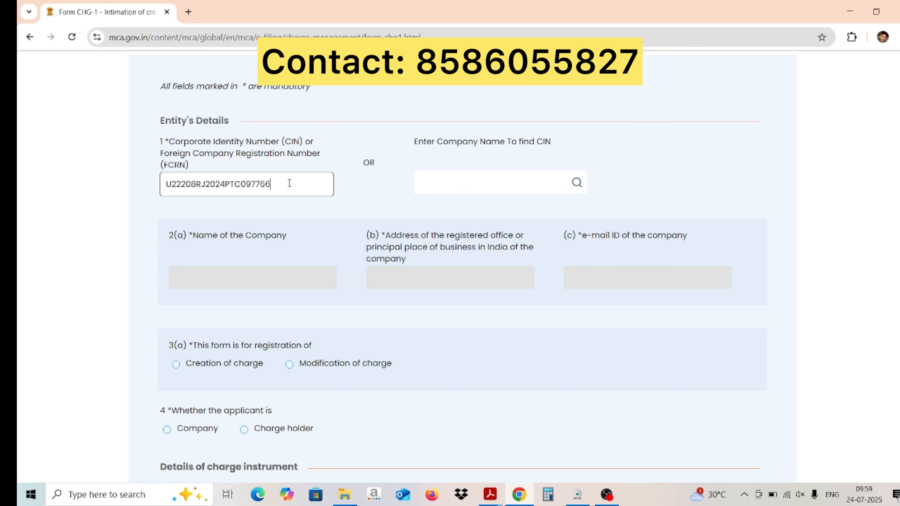
Select 'Creation of charge' in 3(a) and 'Company' as the applicant in 4
{"action": "scroll", "coordinate": [304, 158], "scroll_direction": "down", "scroll_amount": 1}
{"action": "scroll", "coordinate": [304, 158], "scroll_direction": "down", "scroll_amount": 5}
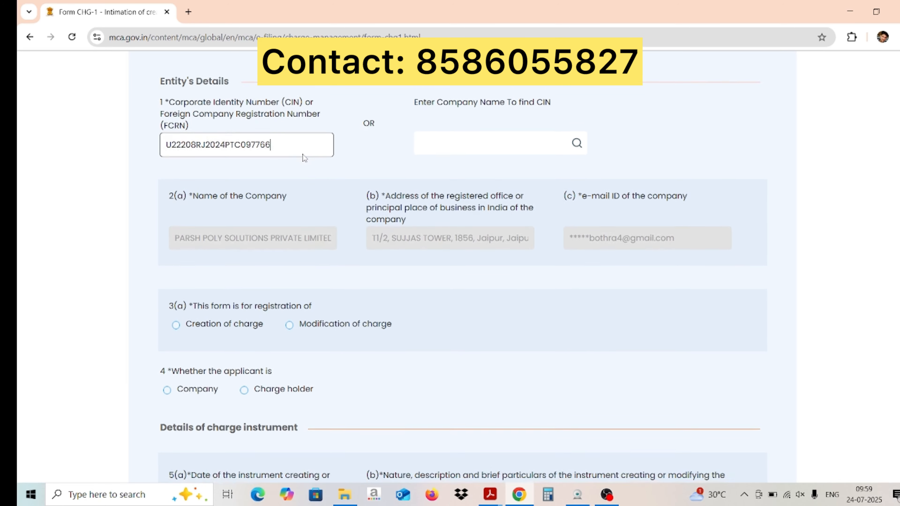
{"action": "scroll", "coordinate": [303, 156], "scroll_direction": "down", "scroll_amount": 2}
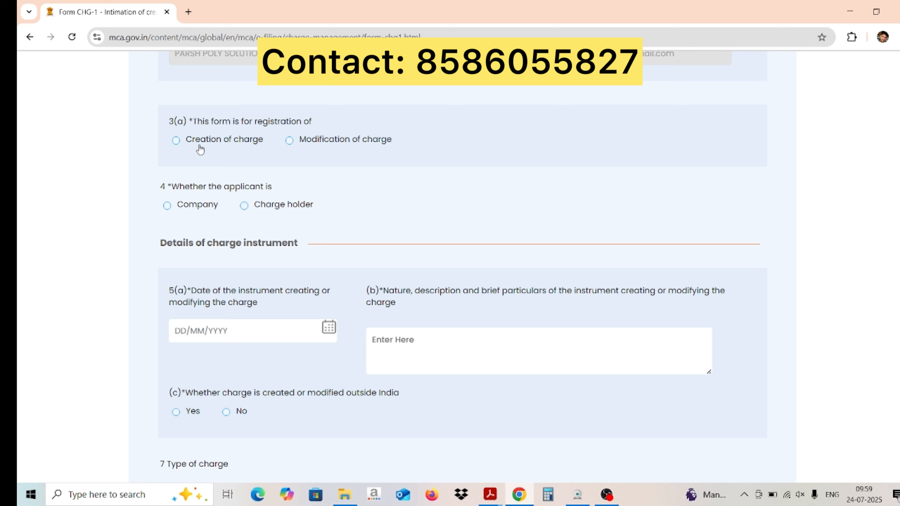
{"action": "left_click", "coordinate": [176, 141]}
{"action": "scroll", "coordinate": [241, 181], "scroll_direction": "down", "scroll_amount": 2}
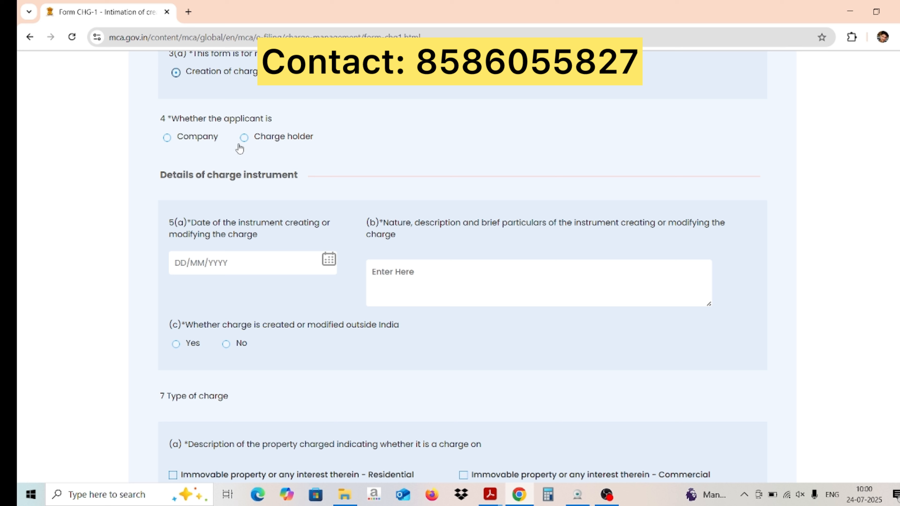
{"action": "left_click", "coordinate": [167, 138]}
Set instrument date 24/07/2025, described as 'loan agreement dated 24.07.2025'
{"action": "scroll", "coordinate": [221, 200], "scroll_direction": "down", "scroll_amount": 3}
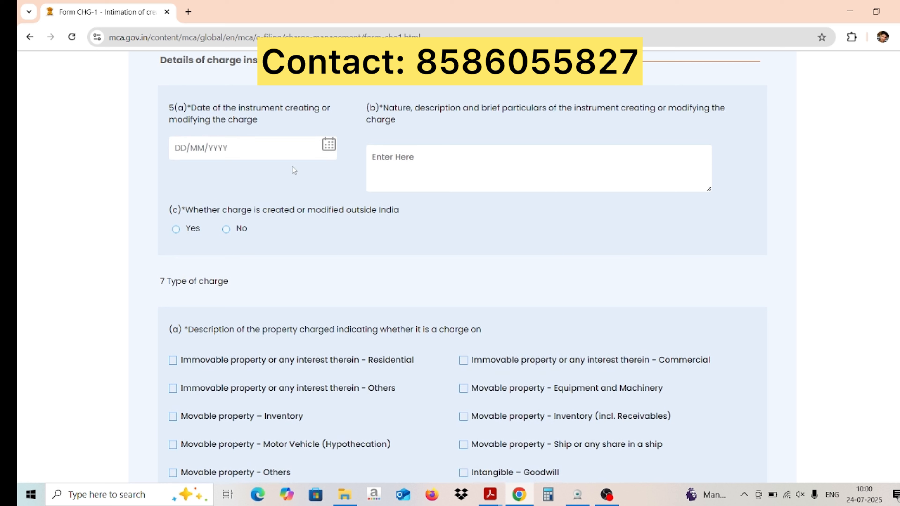
{"action": "left_click", "coordinate": [329, 145]}
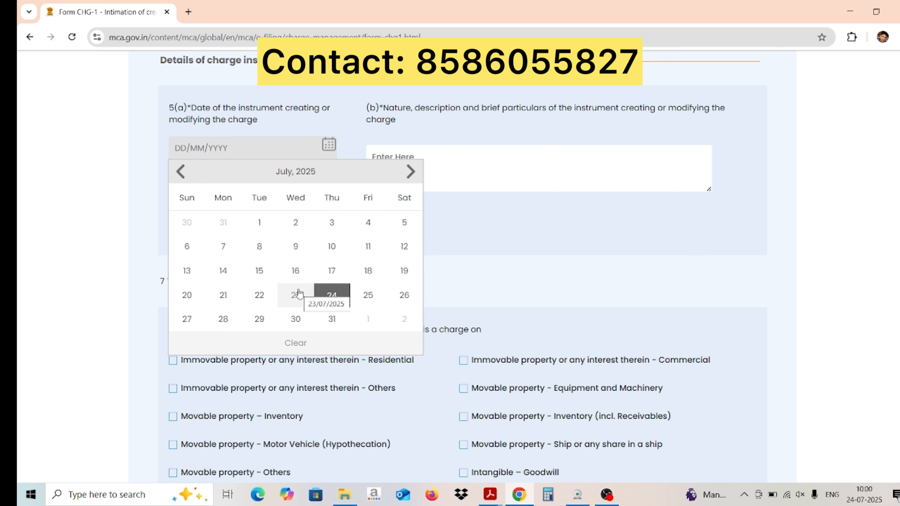
{"action": "left_click", "coordinate": [323, 293]}
{"action": "left_click", "coordinate": [421, 161]}
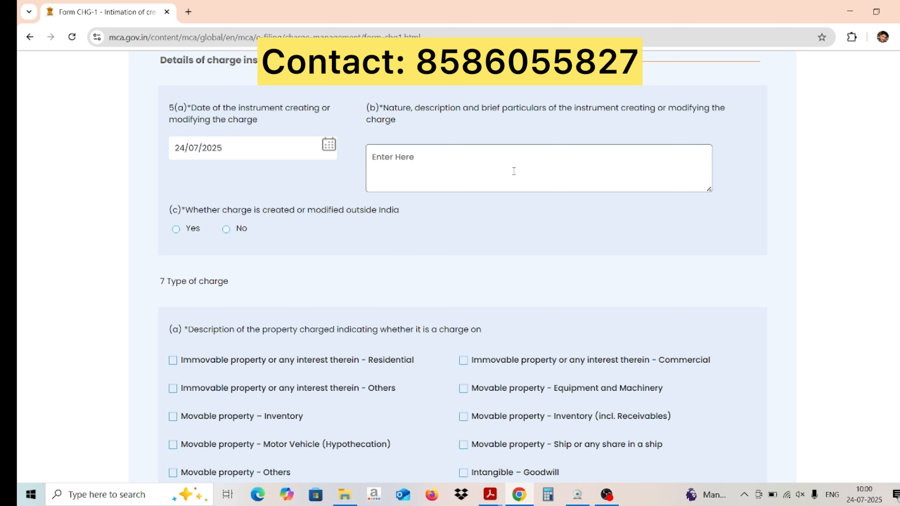
{"action": "type", "text": "loan agreement dated "}
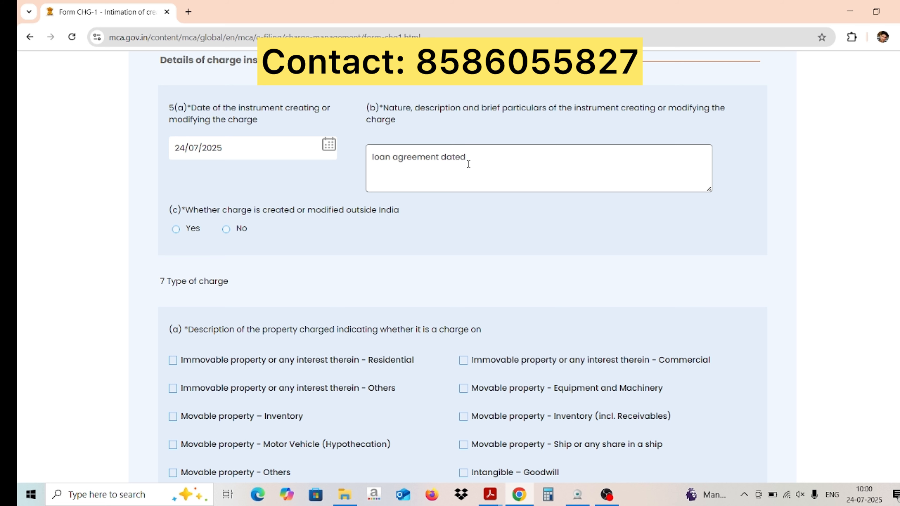
{"action": "type", "text": "24.07.2025"}
{"action": "scroll", "coordinate": [242, 194], "scroll_direction": "down", "scroll_amount": 2}
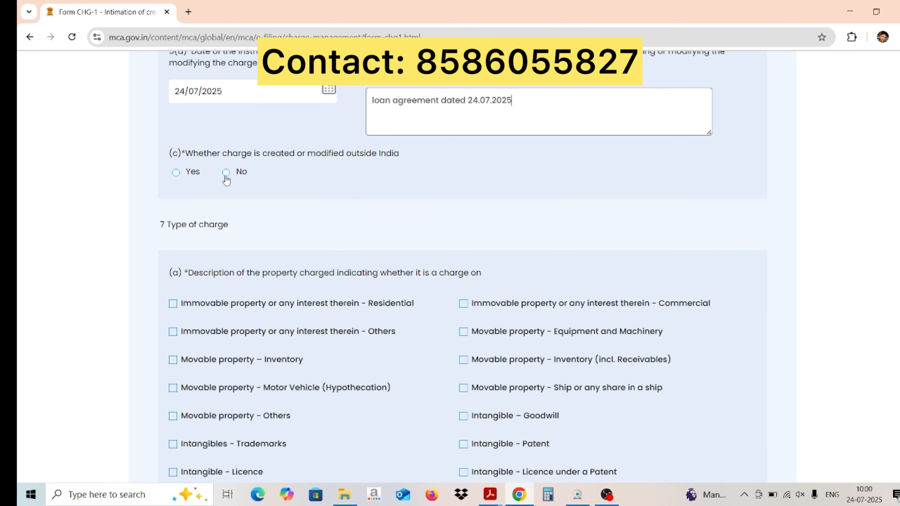
Answer No to 5(c), charge created outside India
{"action": "left_click", "coordinate": [226, 173]}
{"action": "scroll", "coordinate": [323, 224], "scroll_direction": "down", "scroll_amount": 3}
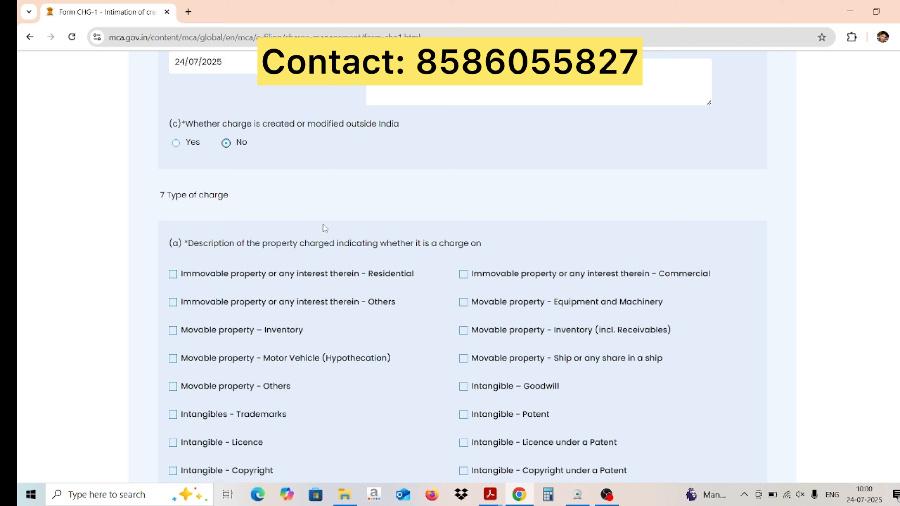
{"action": "scroll", "coordinate": [323, 224], "scroll_direction": "down", "scroll_amount": 1}
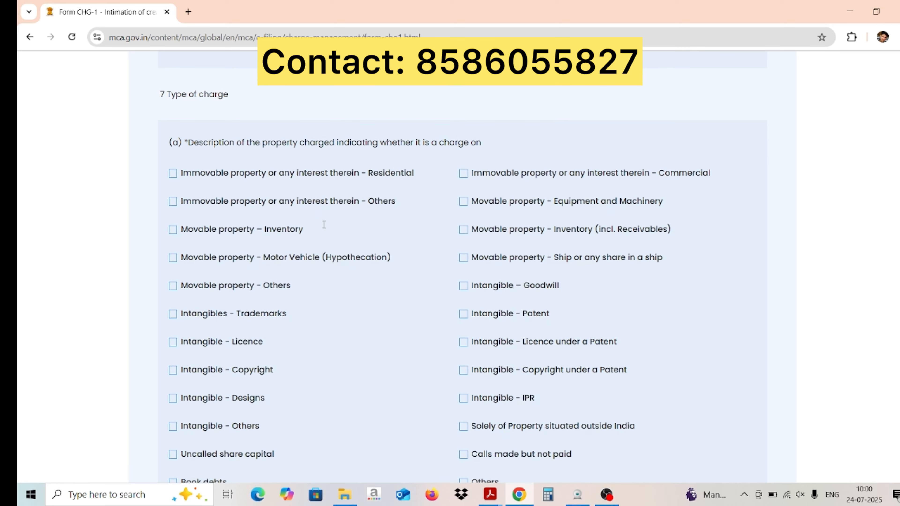
{"action": "scroll", "coordinate": [323, 224], "scroll_direction": "down", "scroll_amount": 2}
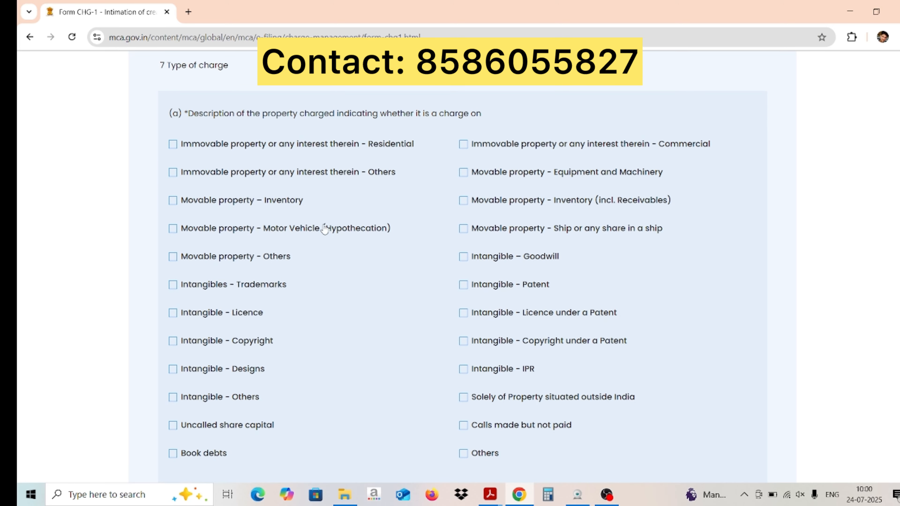
{"action": "scroll", "coordinate": [325, 230], "scroll_direction": "up", "scroll_amount": 1}
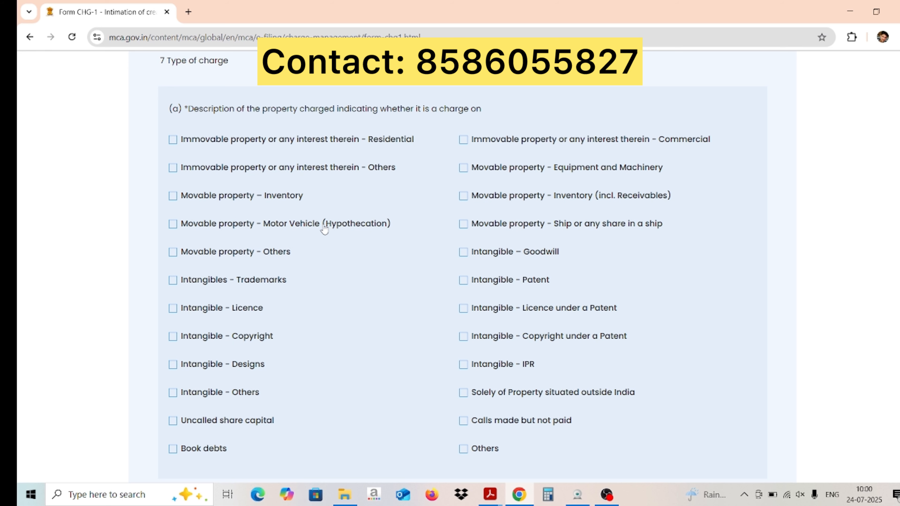
{"action": "scroll", "coordinate": [324, 230], "scroll_direction": "down", "scroll_amount": 1}
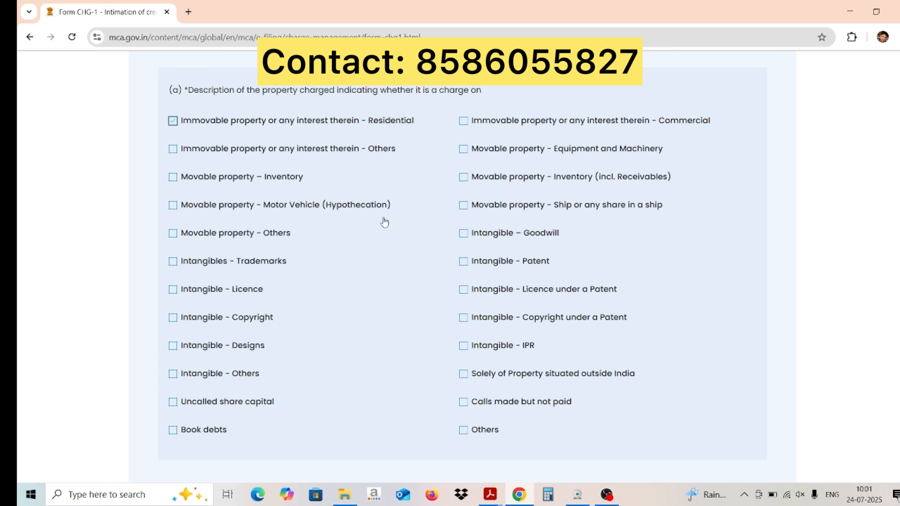
Tick 'Immovable property or any interest therein - Residential' in section 7
{"action": "left_click", "coordinate": [356, 129]}
{"action": "scroll", "coordinate": [392, 237], "scroll_direction": "down", "scroll_amount": 3}
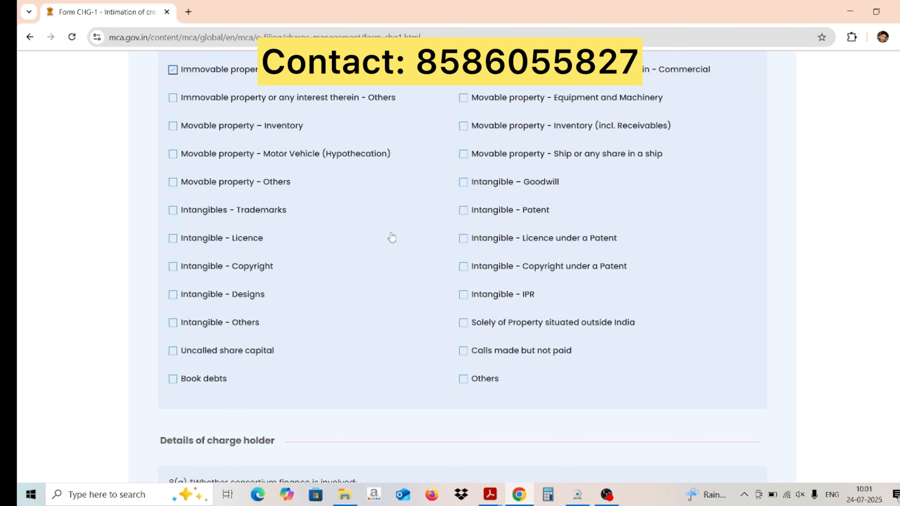
{"action": "scroll", "coordinate": [392, 237], "scroll_direction": "down", "scroll_amount": 7}
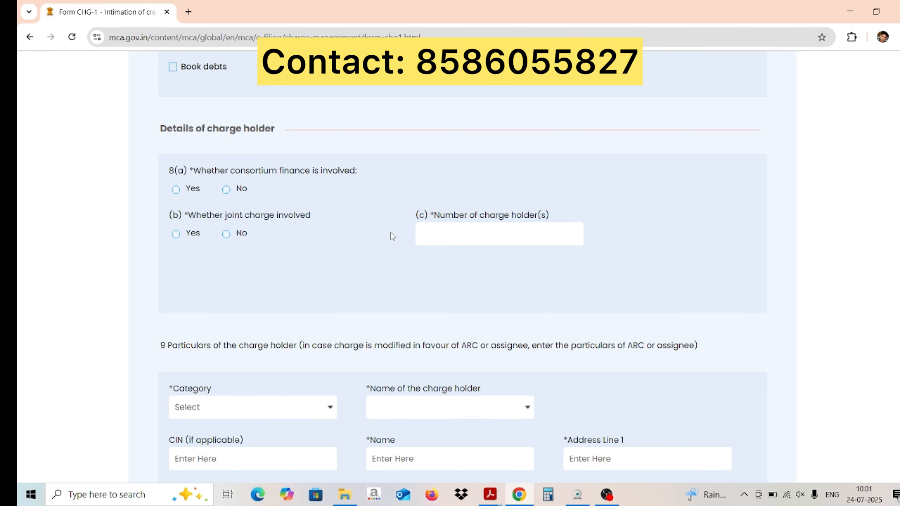
{"action": "scroll", "coordinate": [391, 232], "scroll_direction": "down", "scroll_amount": 1}
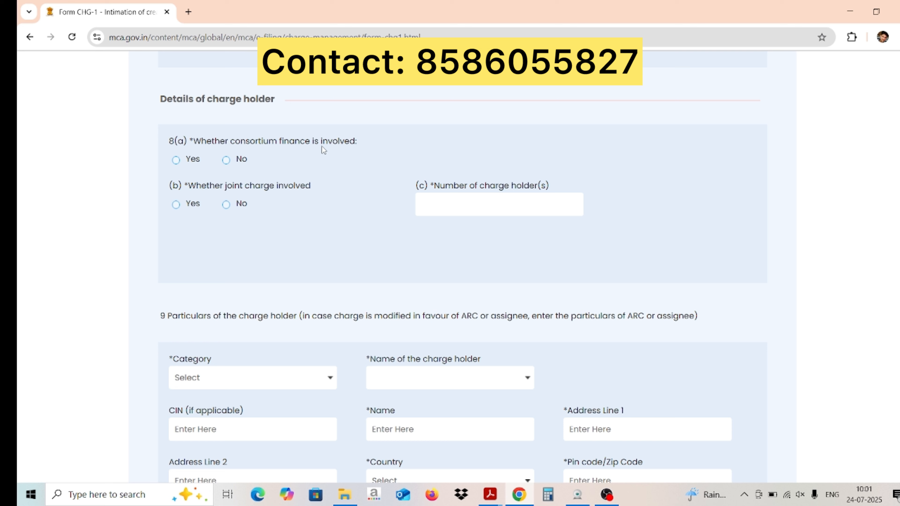
Select No for consortium finance and No for joint charge in section 8
{"action": "left_click", "coordinate": [226, 160]}
{"action": "left_click", "coordinate": [225, 205]}
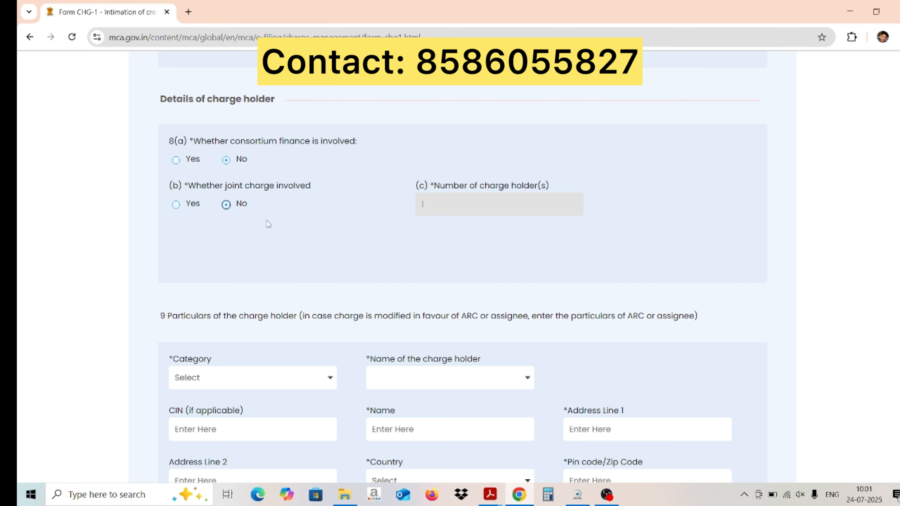
{"action": "scroll", "coordinate": [287, 241], "scroll_direction": "down", "scroll_amount": 4}
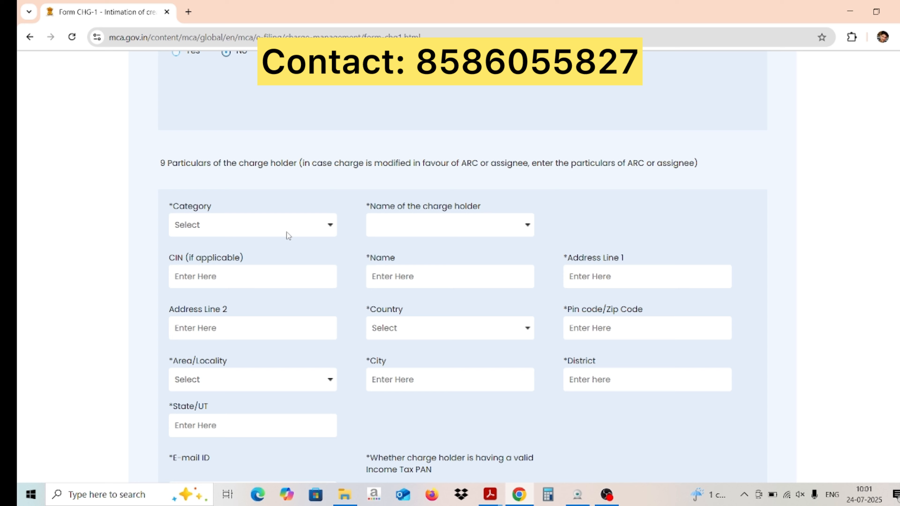
Choose category Scheduled bank and charge holder Indian Bank from the dropdowns
{"action": "left_click", "coordinate": [287, 234]}
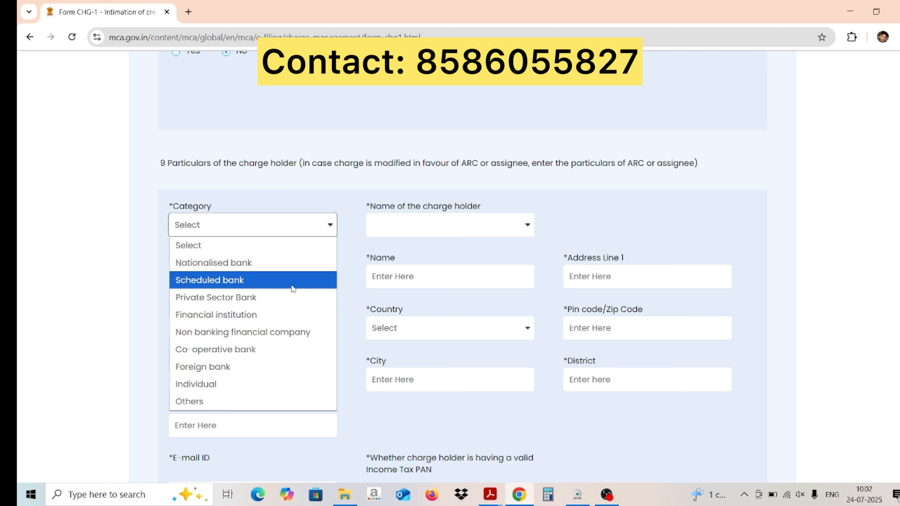
{"action": "left_click", "coordinate": [293, 286]}
{"action": "left_click", "coordinate": [430, 233]}
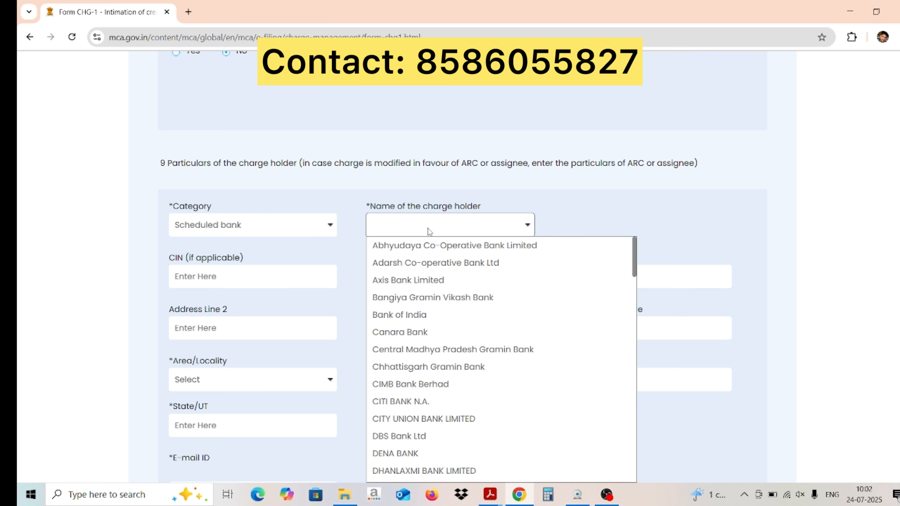
{"action": "scroll", "coordinate": [444, 323], "scroll_direction": "down", "scroll_amount": 4}
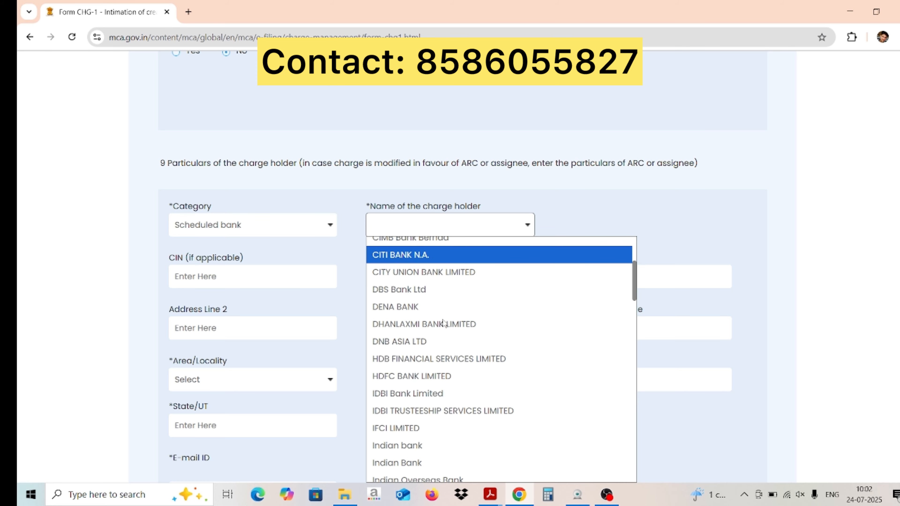
{"action": "scroll", "coordinate": [444, 323], "scroll_direction": "down", "scroll_amount": 3}
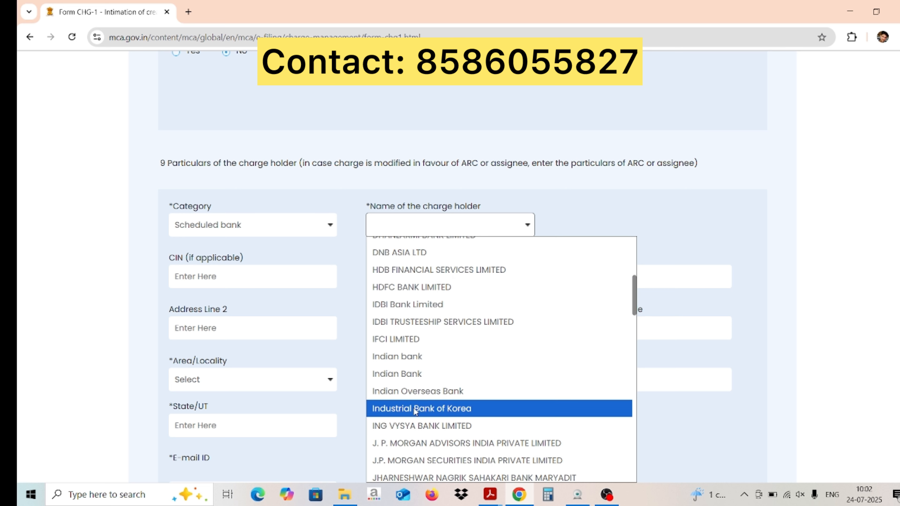
{"action": "left_click", "coordinate": [410, 376]}
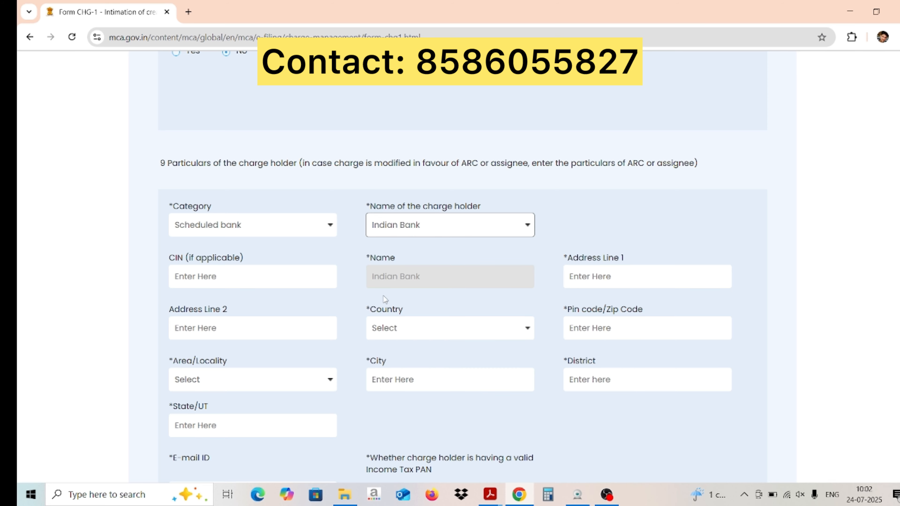
{"action": "scroll", "coordinate": [383, 295], "scroll_direction": "down", "scroll_amount": 3}
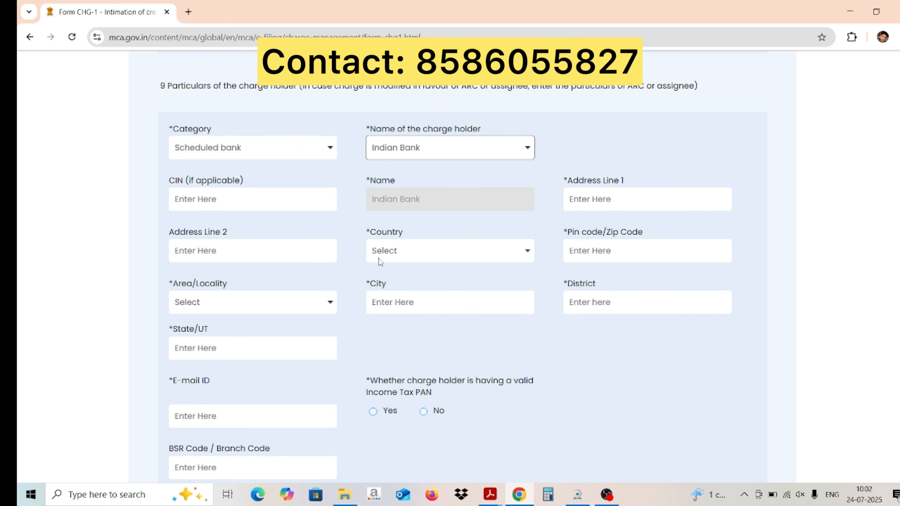
{"action": "left_click", "coordinate": [310, 206]}
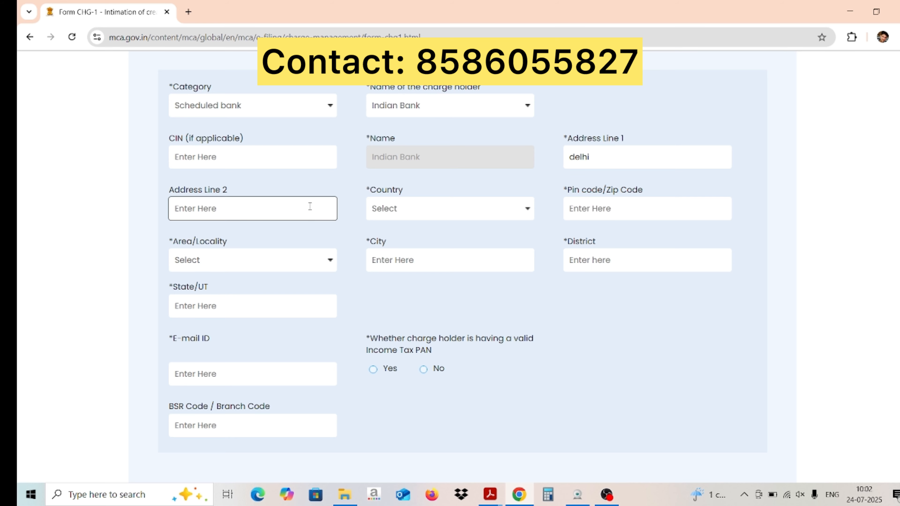
{"action": "type", "text": "loni  road"}
{"action": "left_click", "coordinate": [389, 209]}
{"action": "type", "text": "india"}
{"action": "key", "text": "Return"}
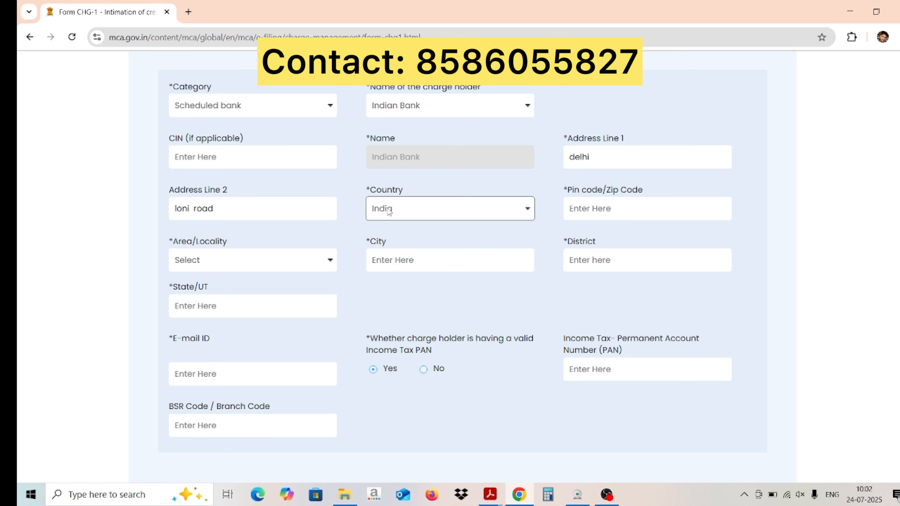
{"action": "left_click", "coordinate": [606, 210]}
{"action": "type", "text": "110007"}
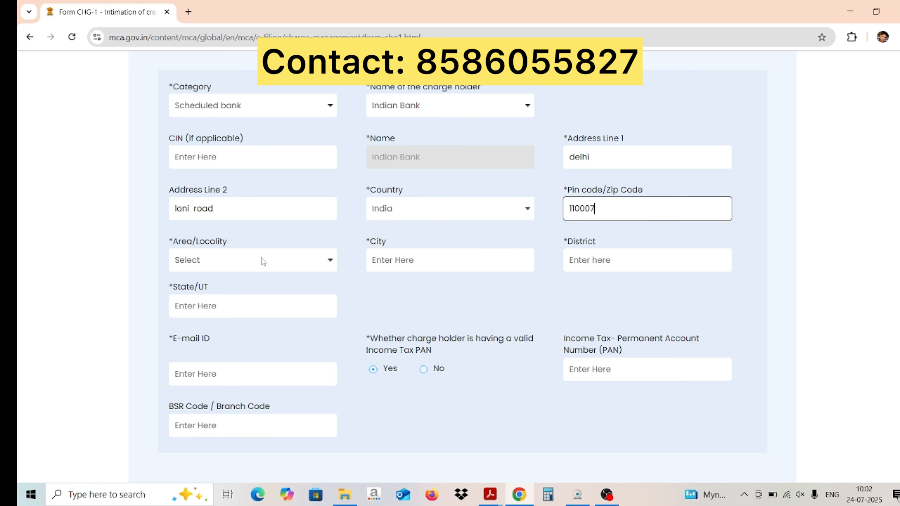
{"action": "left_click", "coordinate": [262, 257]}
{"action": "left_click", "coordinate": [262, 314]}
{"action": "scroll", "coordinate": [394, 253], "scroll_direction": "down", "scroll_amount": 3}
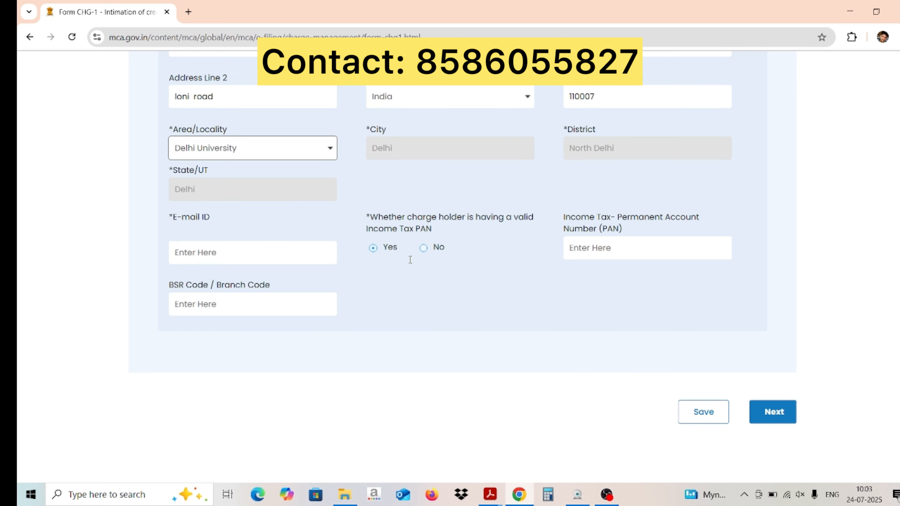
Fill in the charge holder's PAN and e-mail ID
{"action": "left_click", "coordinate": [602, 247]}
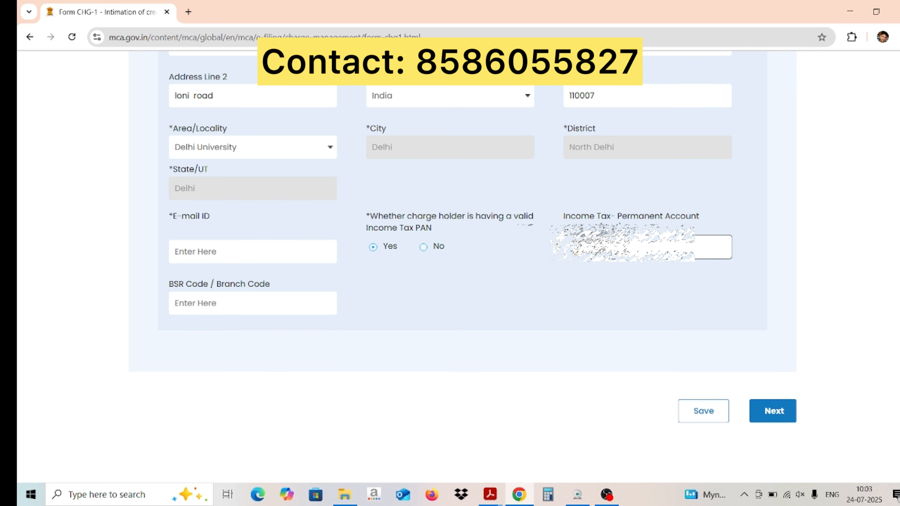
{"action": "left_click", "coordinate": [280, 255]}
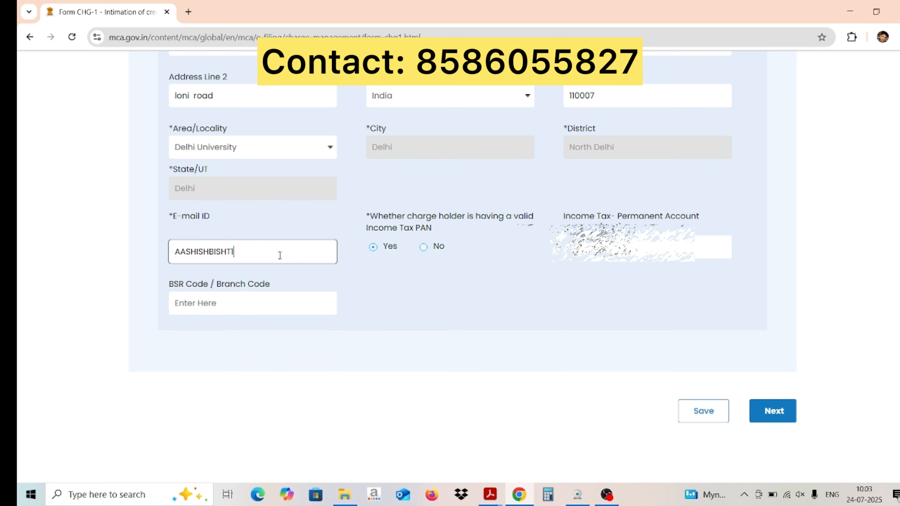
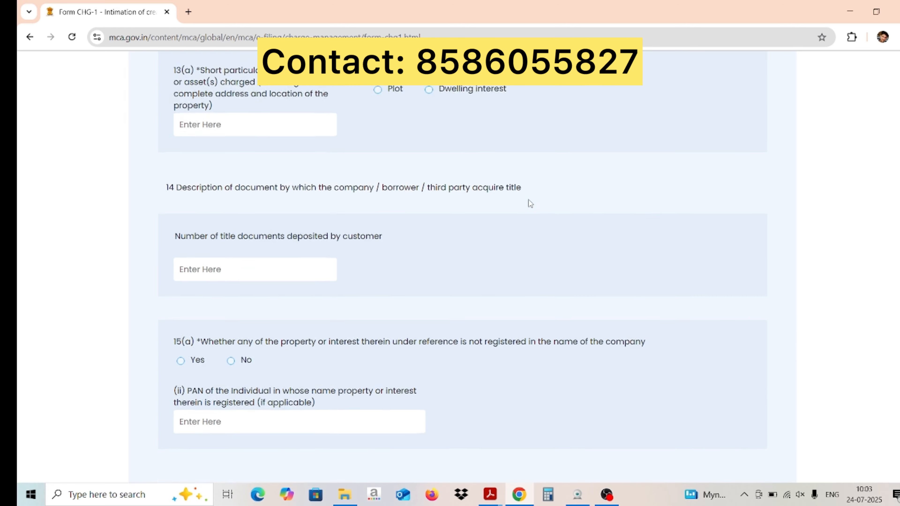
Enter 10000000 in field 10(a) so it shows as Rupees One Crore
{"action": "scroll", "coordinate": [530, 203], "scroll_direction": "up", "scroll_amount": 20}
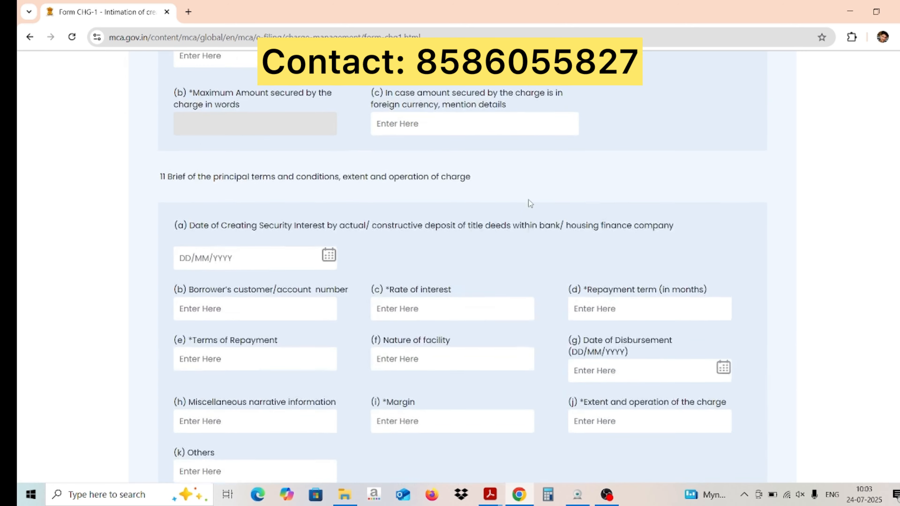
{"action": "scroll", "coordinate": [529, 203], "scroll_direction": "down", "scroll_amount": 5}
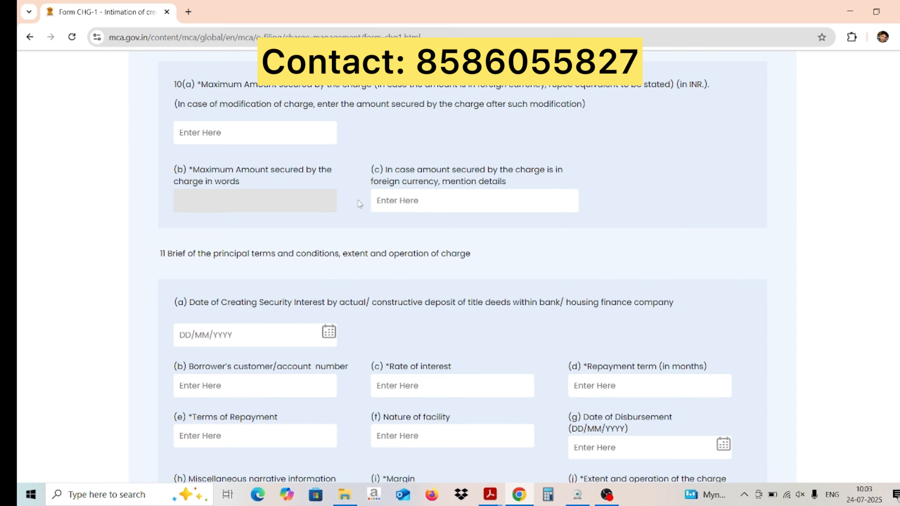
{"action": "left_click", "coordinate": [235, 131]}
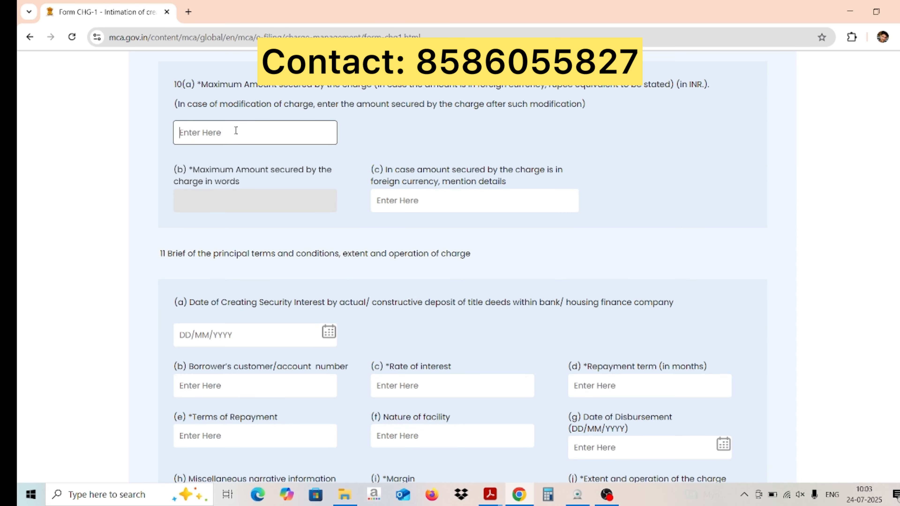
{"action": "type", "text": "10000000"}
{"action": "left_click", "coordinate": [355, 132]}
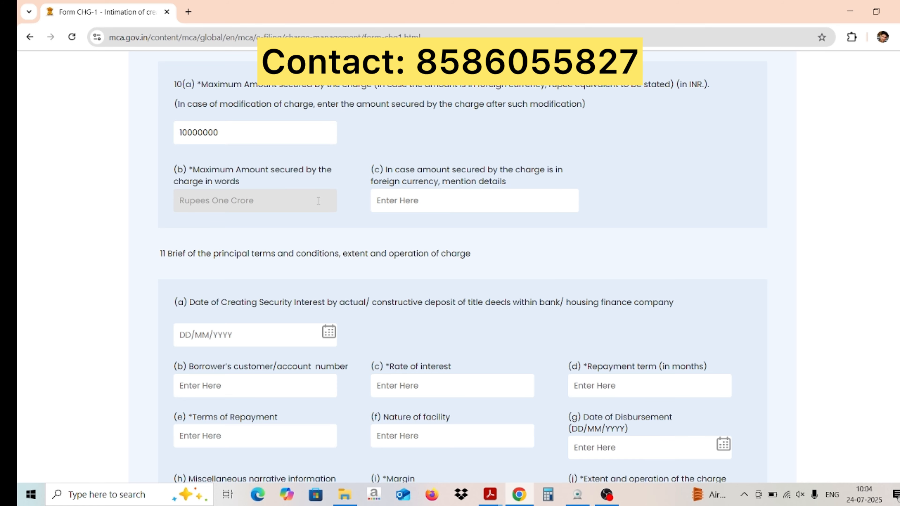
{"action": "scroll", "coordinate": [318, 201], "scroll_direction": "down", "scroll_amount": 5}
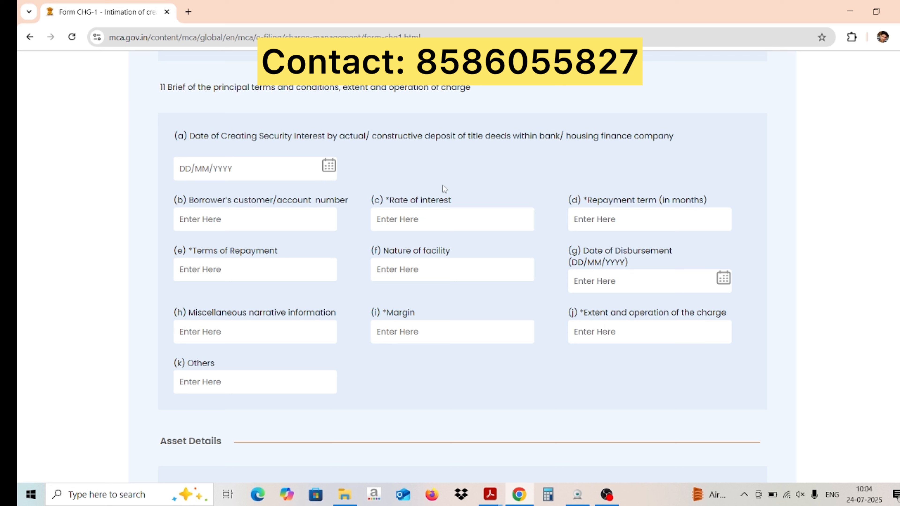
Pick 24/07/2025 in the 11(a) calendar as the security interest creation date
{"action": "left_click", "coordinate": [329, 165]}
{"action": "left_click", "coordinate": [337, 315]}
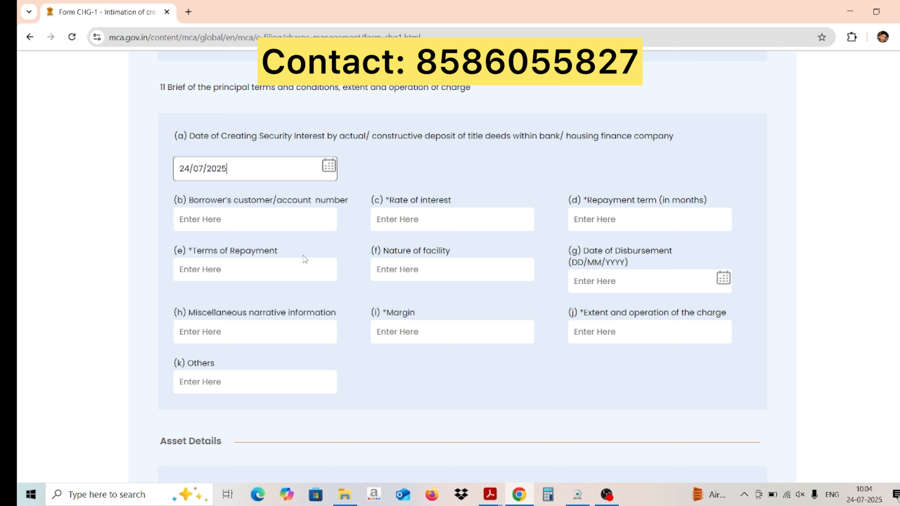
{"action": "left_click", "coordinate": [425, 215]}
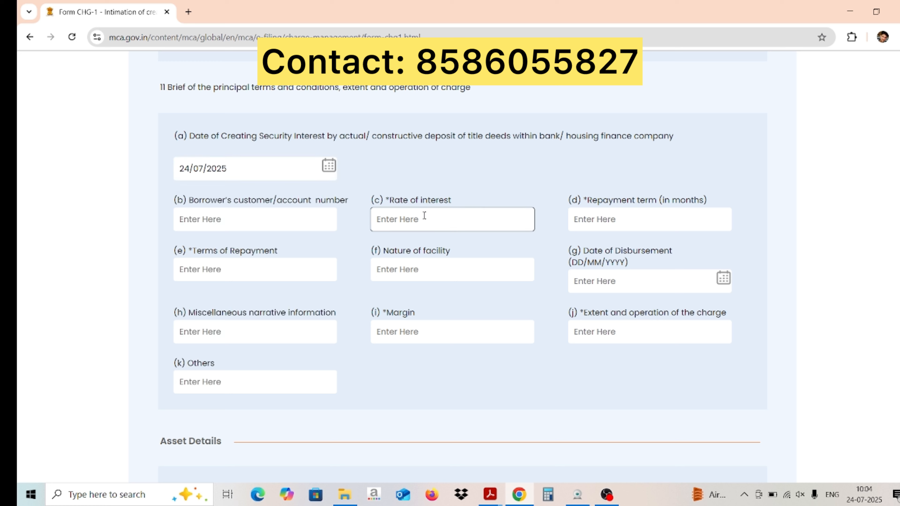
{"action": "left_click_drag", "start_coordinate": [388, 200], "coordinate": [390, 203]}
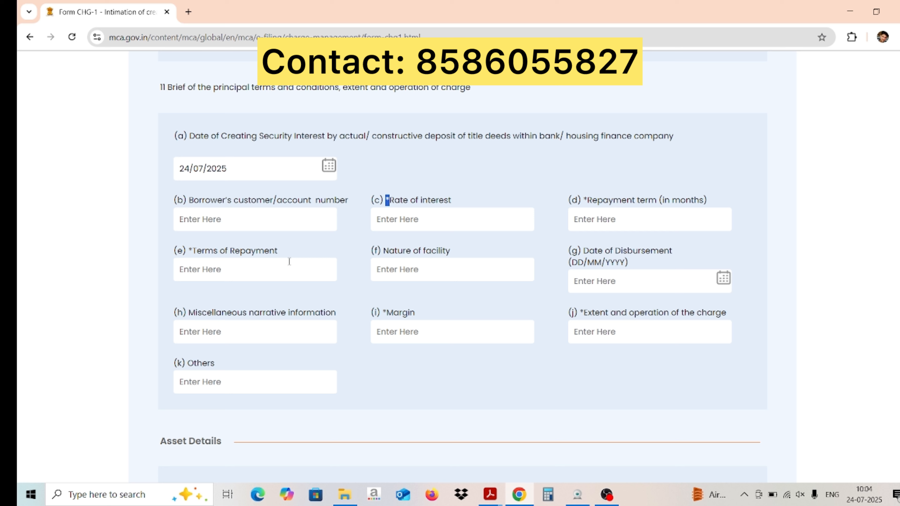
{"action": "left_click", "coordinate": [407, 221]}
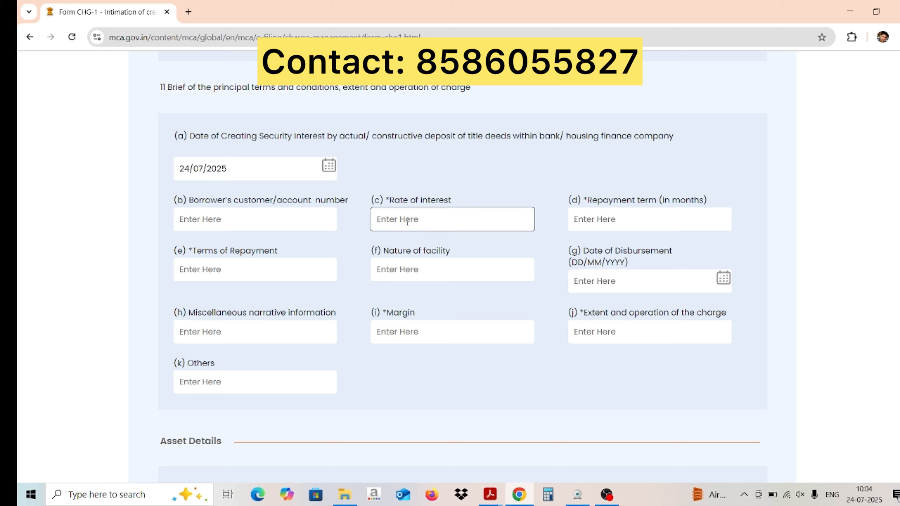